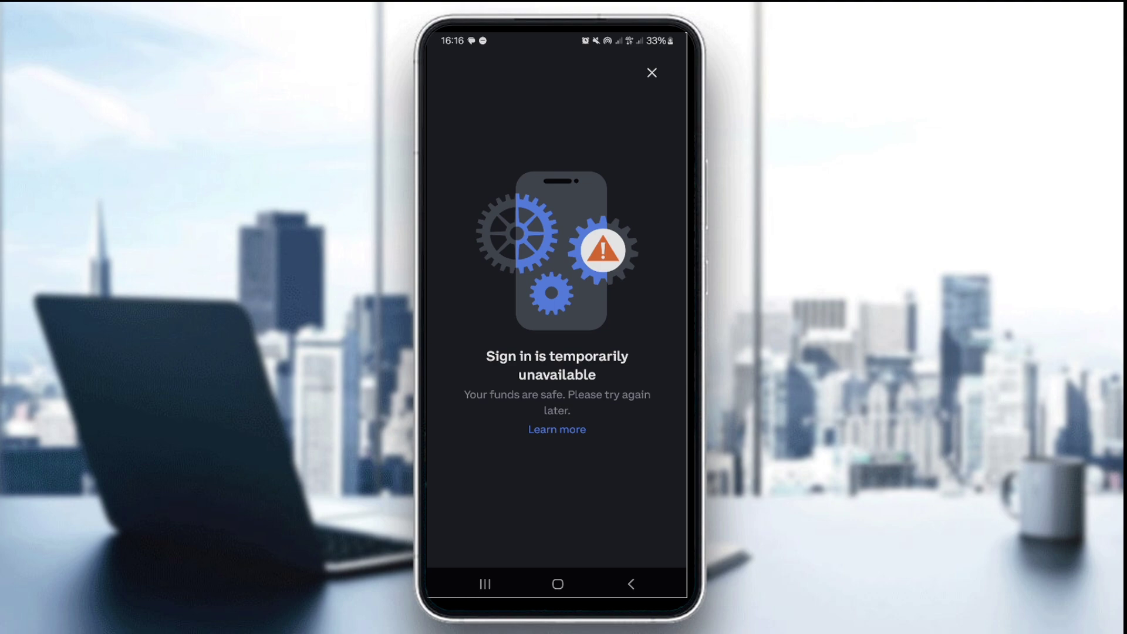
# - Dismiss the AUTHMSG verification-code notification and return to Coinbase's 'temporarily unavailable' sign-in notice
pyautogui.moveTo(557, 39); pyautogui.dragTo(556, 352)
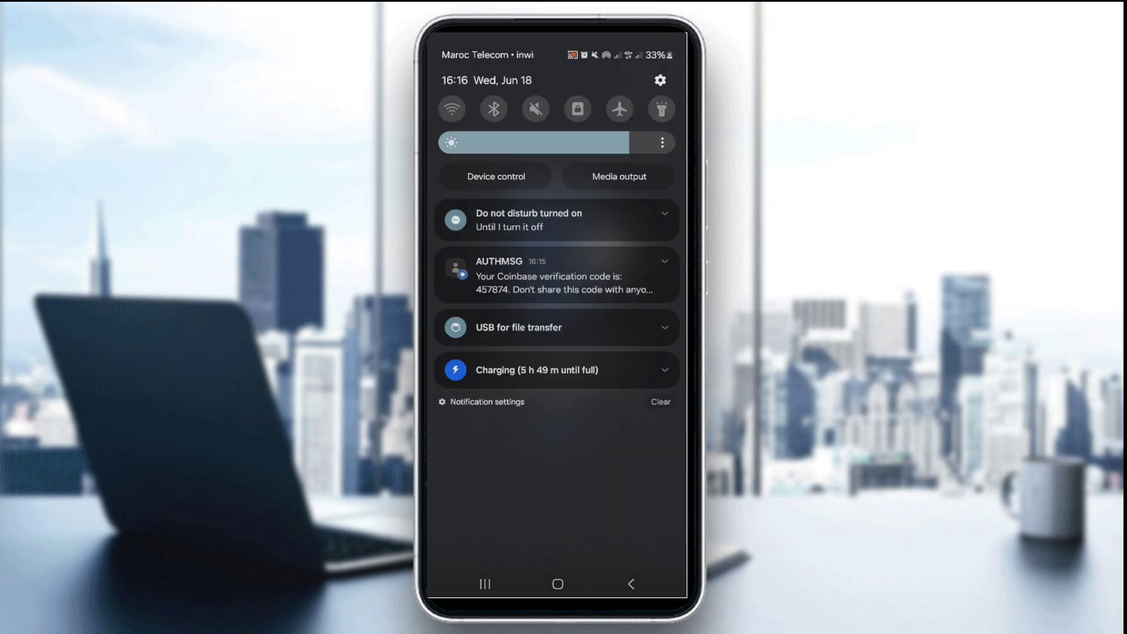
pyautogui.moveTo(555, 275); pyautogui.dragTo(678, 275)
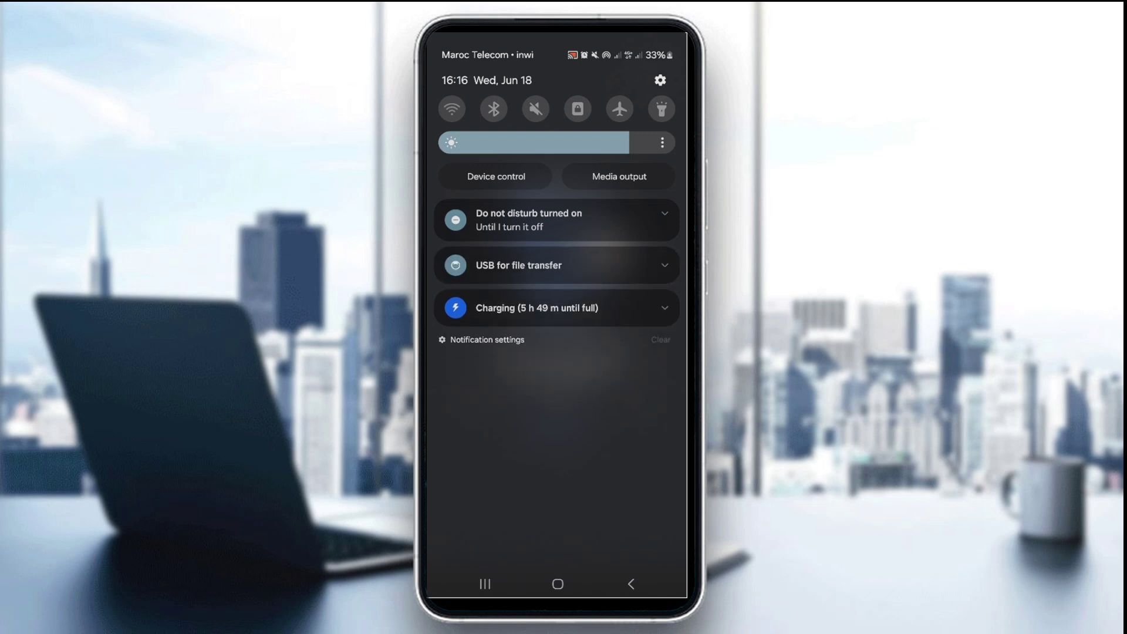
pyautogui.moveTo(557, 149); pyautogui.dragTo(558, 440)
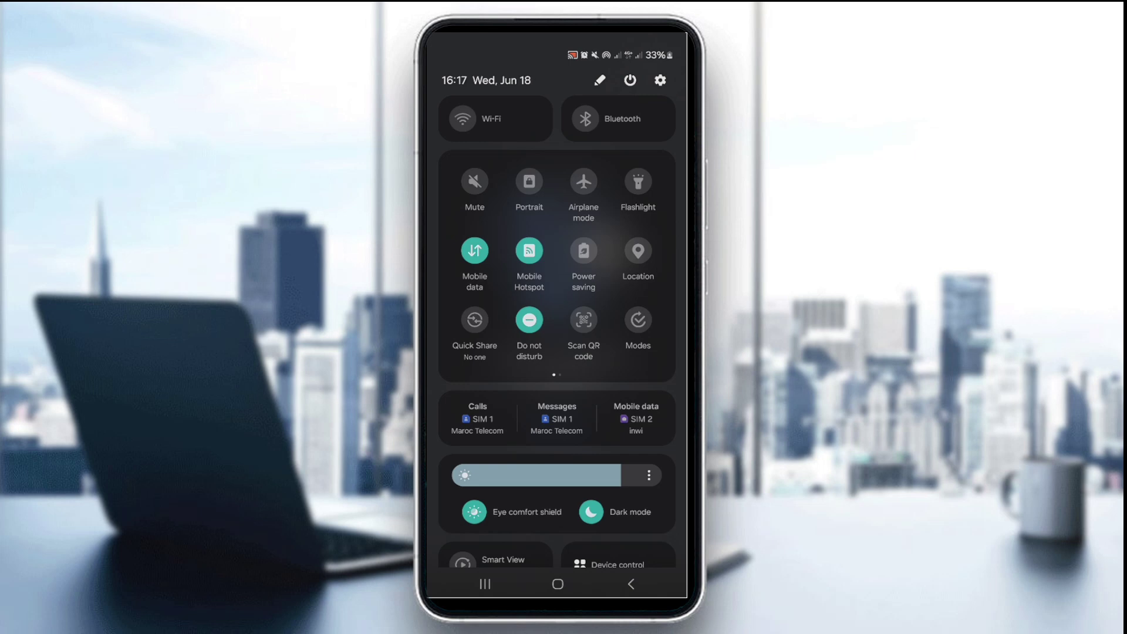
pyautogui.doubleClick(485, 584)
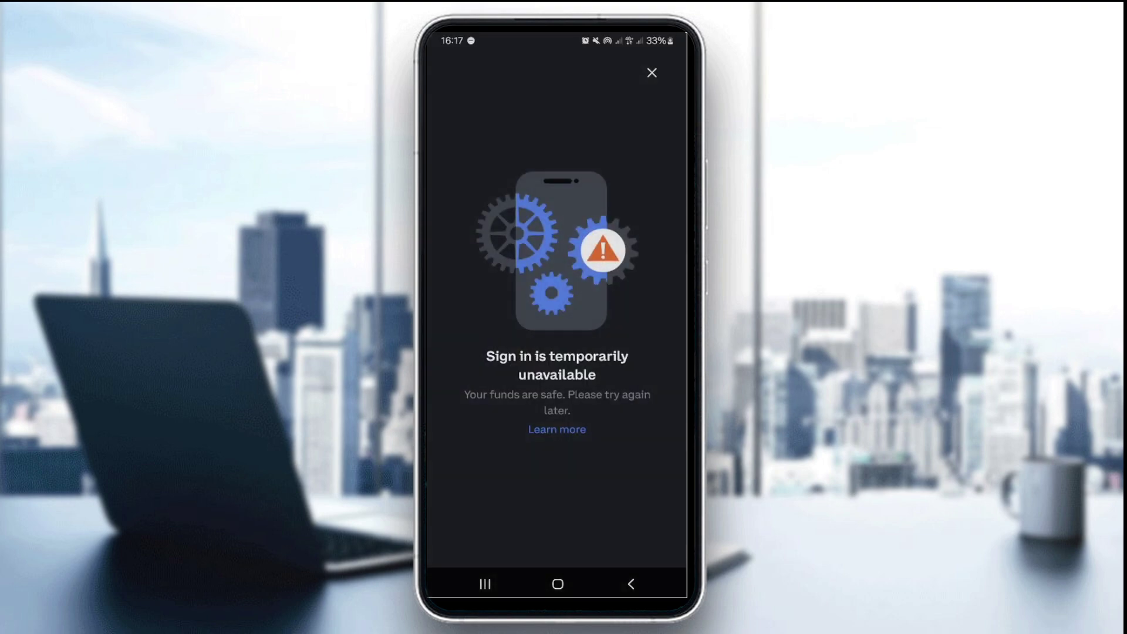
# - Switch back to Chrome's Google results on Coinbase login trouble and load coinbase.com
pyautogui.click(484, 584)
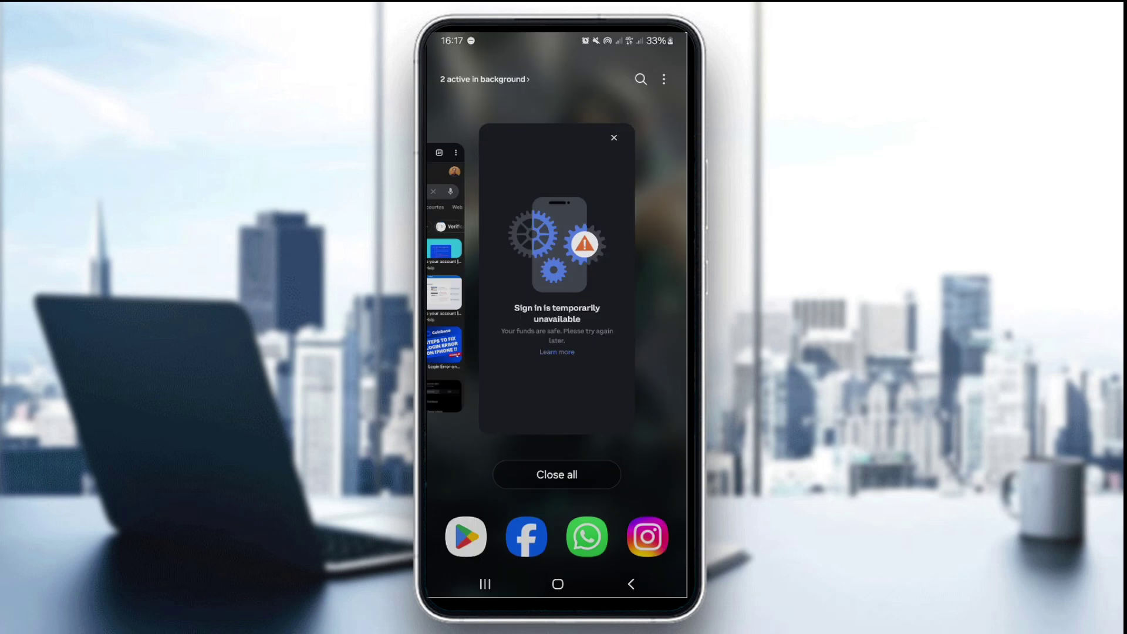
pyautogui.moveTo(493, 282)
pyautogui.mouseDown()
pyautogui.moveTo(652, 282)
pyautogui.moveTo(546, 283)
pyautogui.mouseUp()
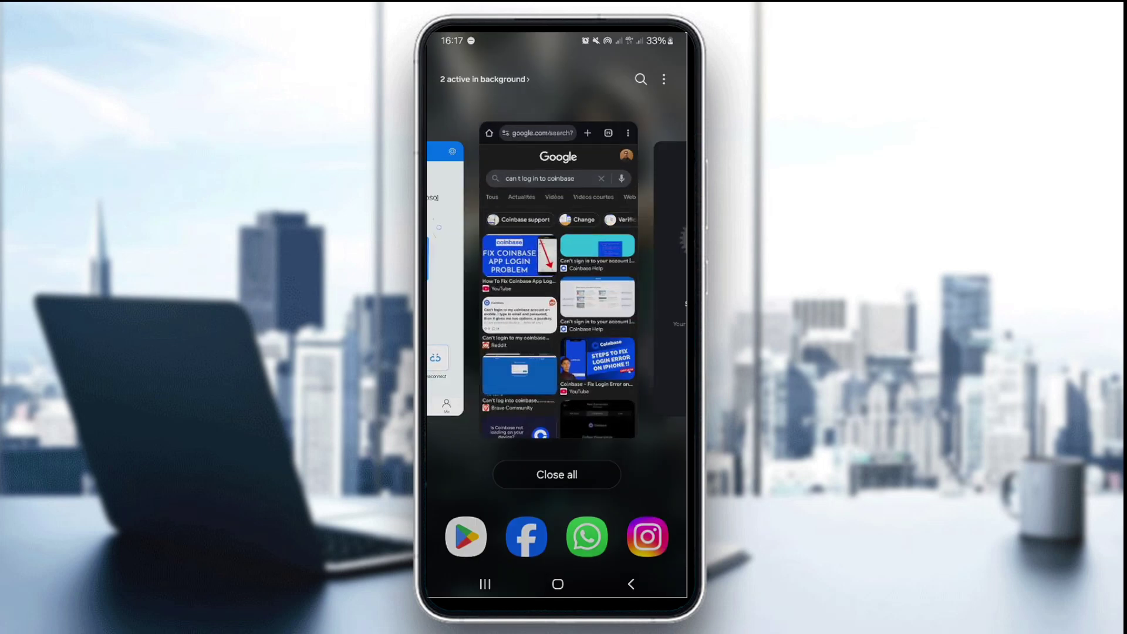
pyautogui.click(564, 265)
pyautogui.click(547, 141)
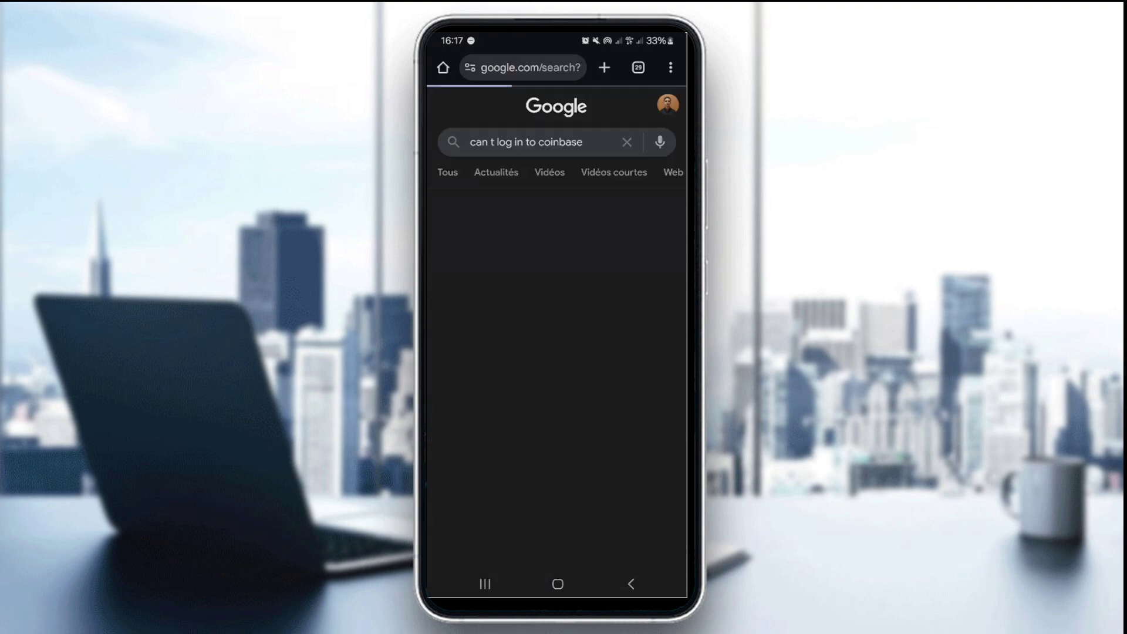
pyautogui.click(529, 67)
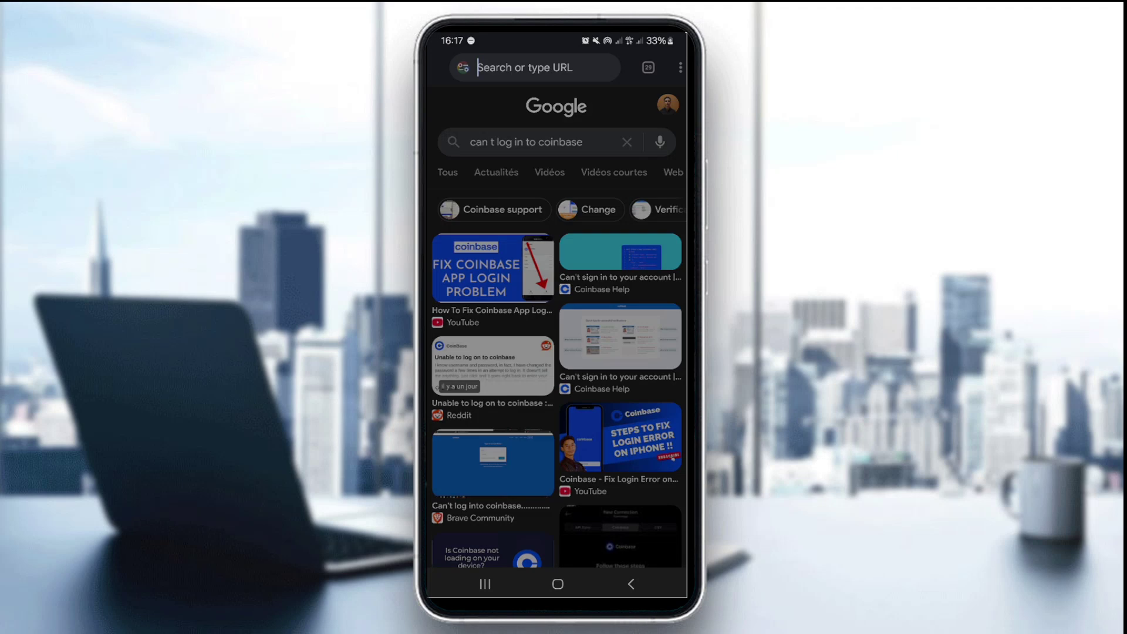
pyautogui.write('coinba')
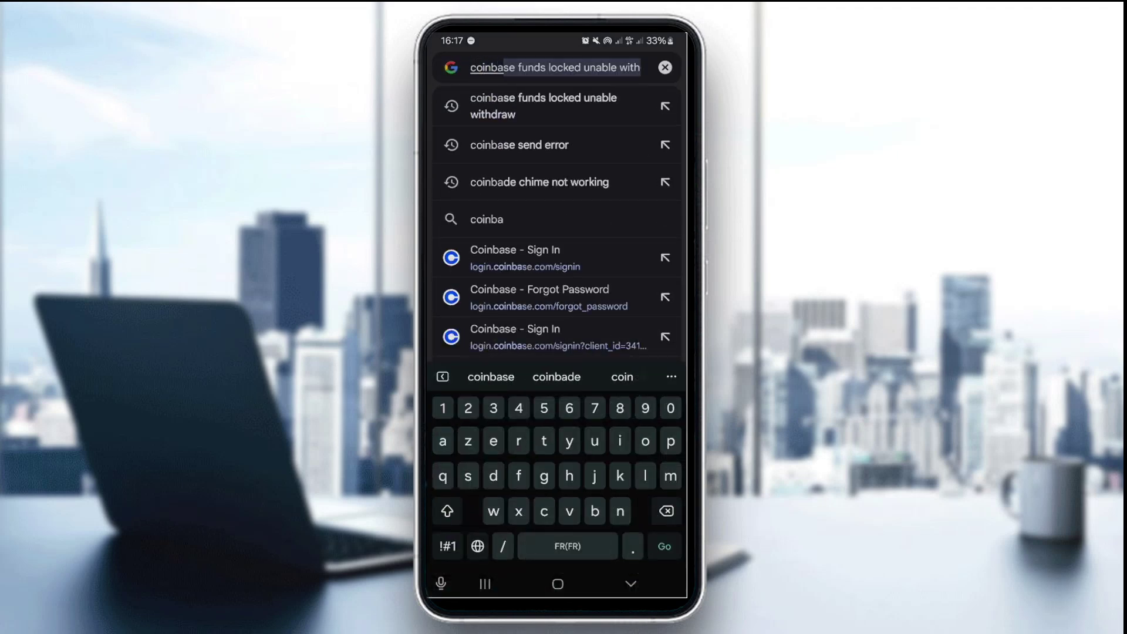
pyautogui.write('se.co')
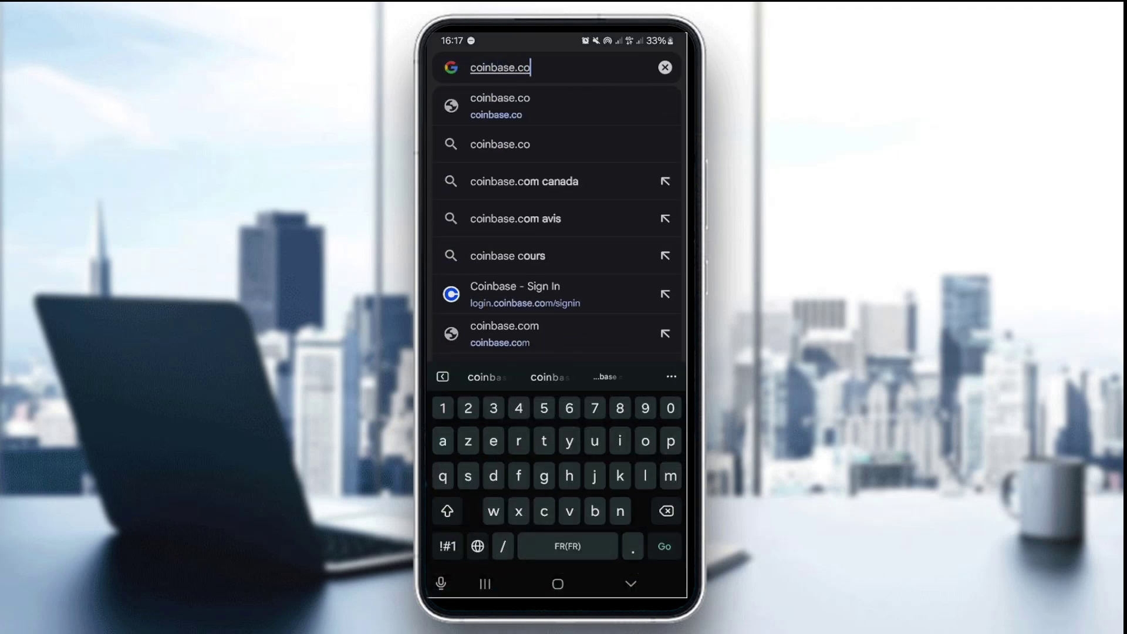
pyautogui.write('m')
pyautogui.press('Return')
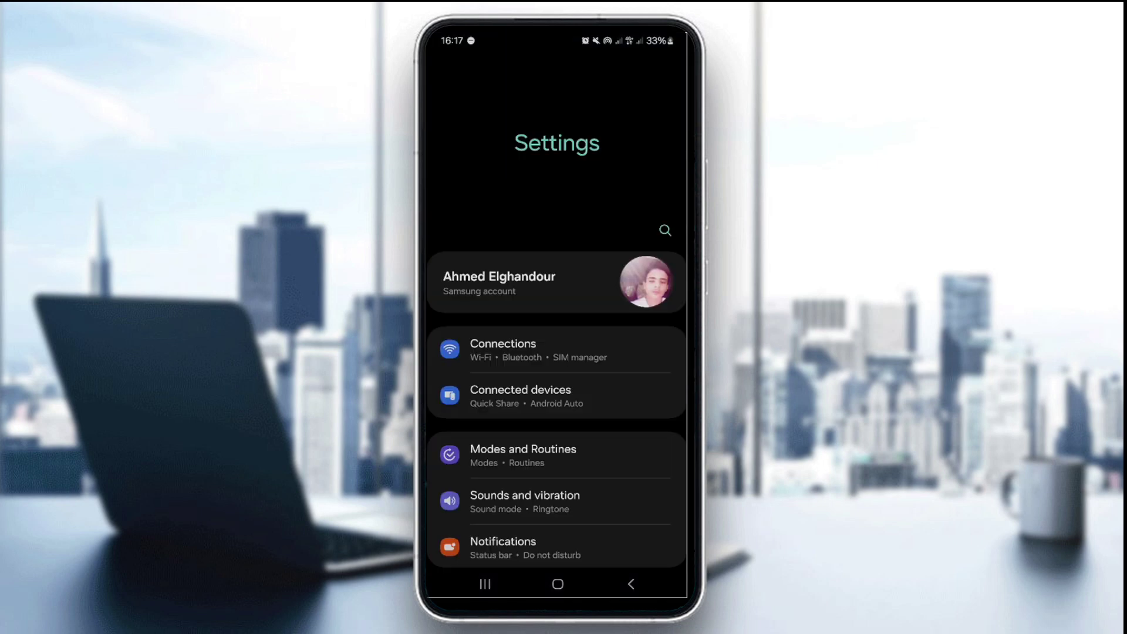
pyautogui.scroll(-5, 557, 334)
pyautogui.scroll(-5, 556, 335)
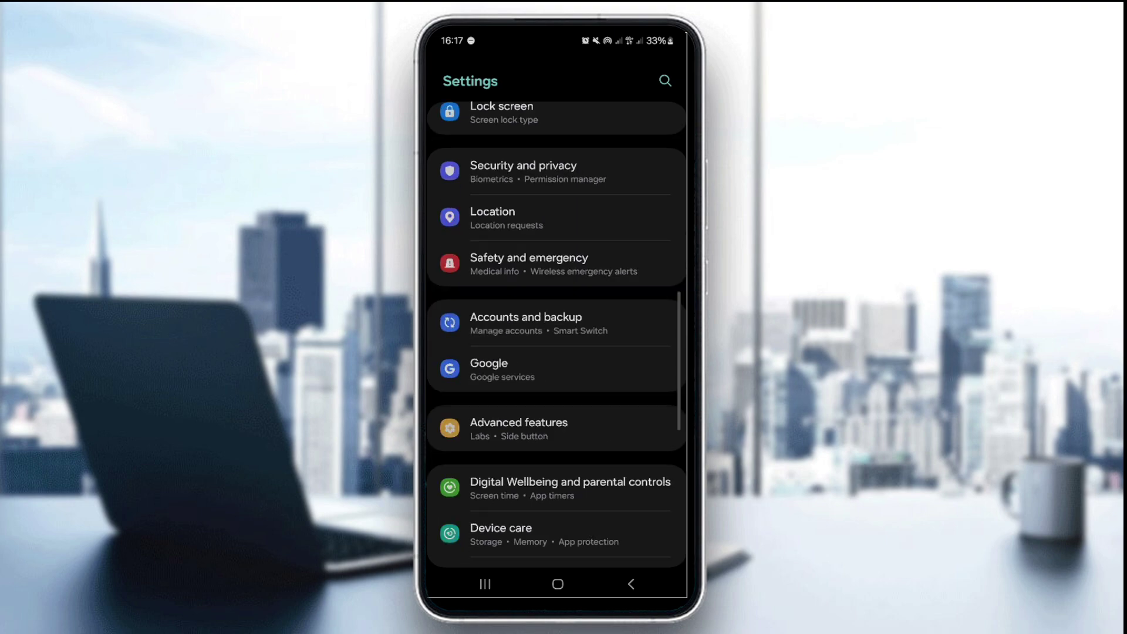
pyautogui.scroll(1, 557, 336)
pyautogui.scroll(2, 556, 335)
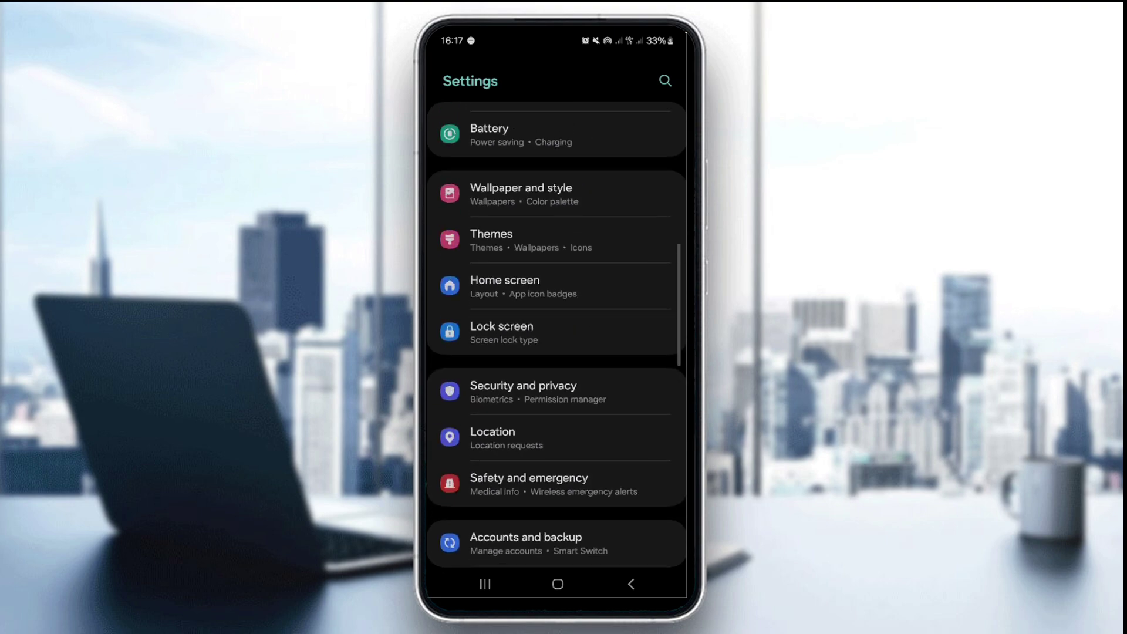
pyautogui.scroll(-5, 557, 334)
# - Search the installed apps list for 'coinbase' and open the Coinbase App info page
pyautogui.click(529, 395)
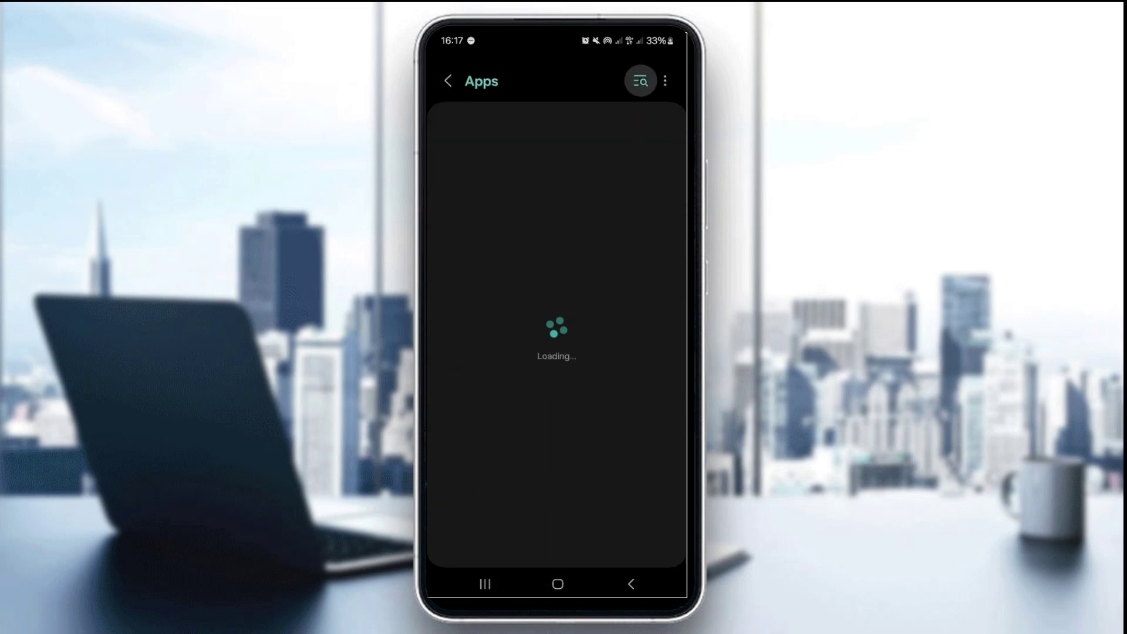
pyautogui.click(641, 80)
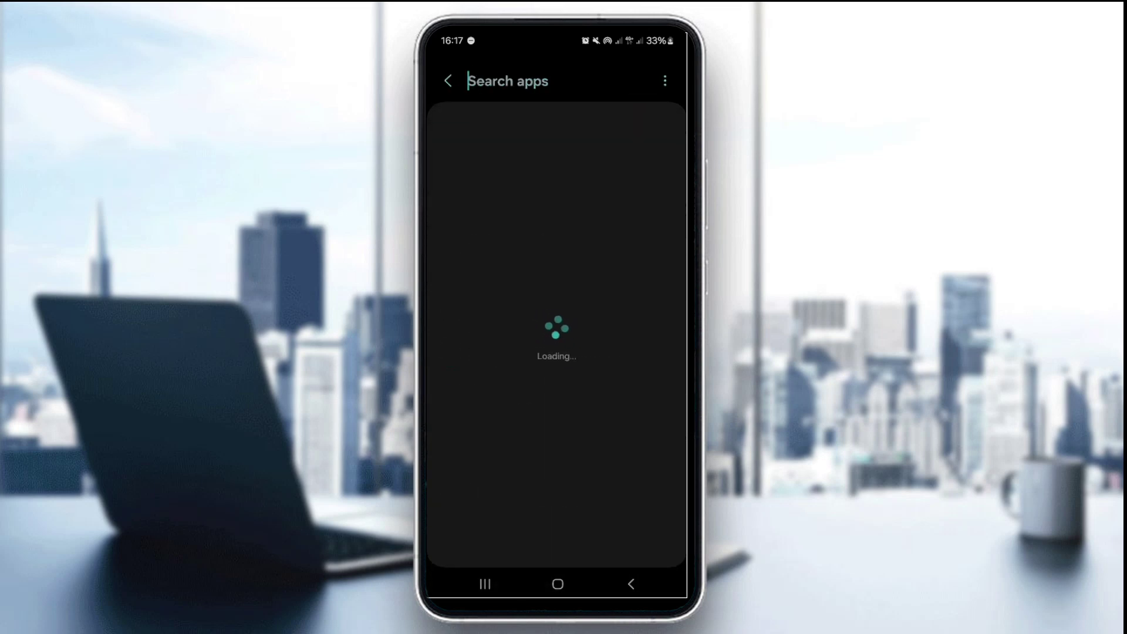
pyautogui.write('coi')
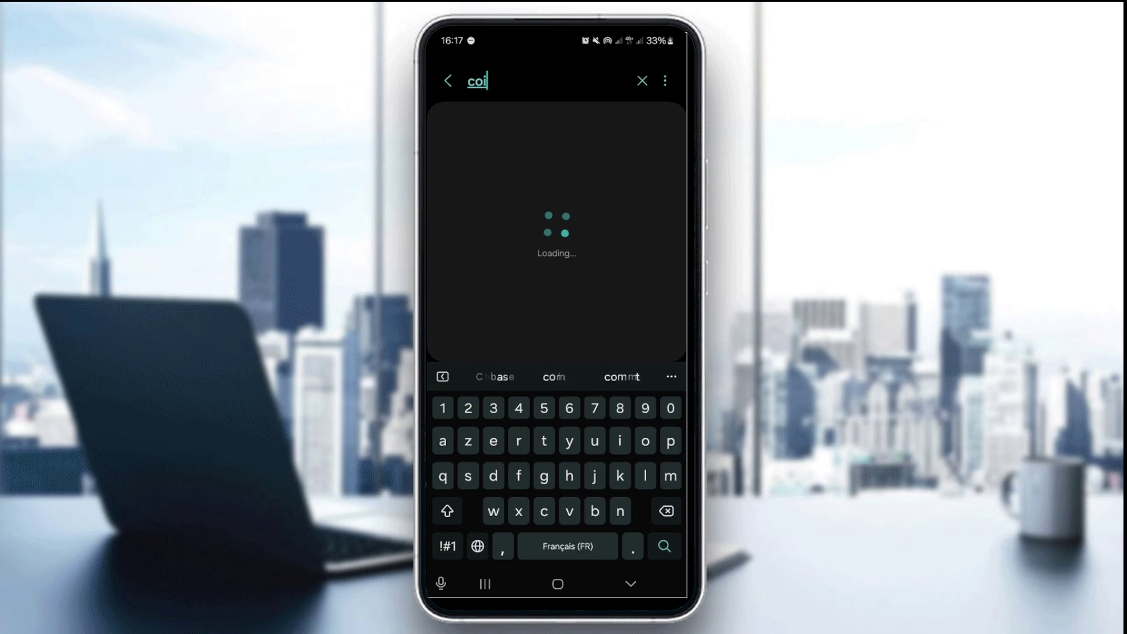
pyautogui.write('nbase')
pyautogui.press('Return')
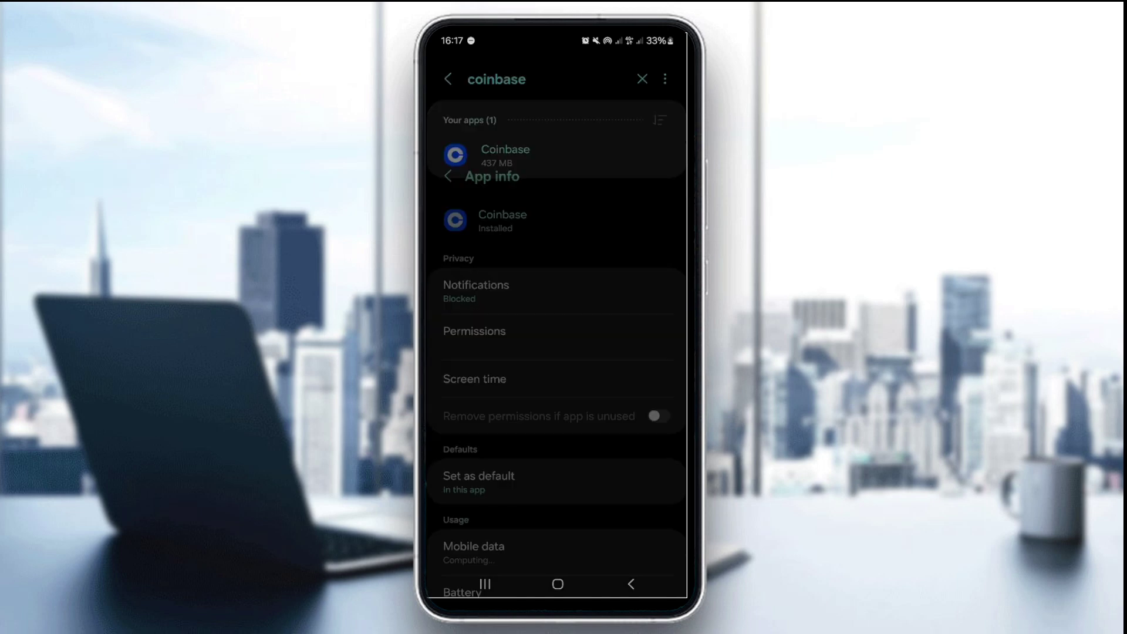
pyautogui.scroll(-5, 557, 320)
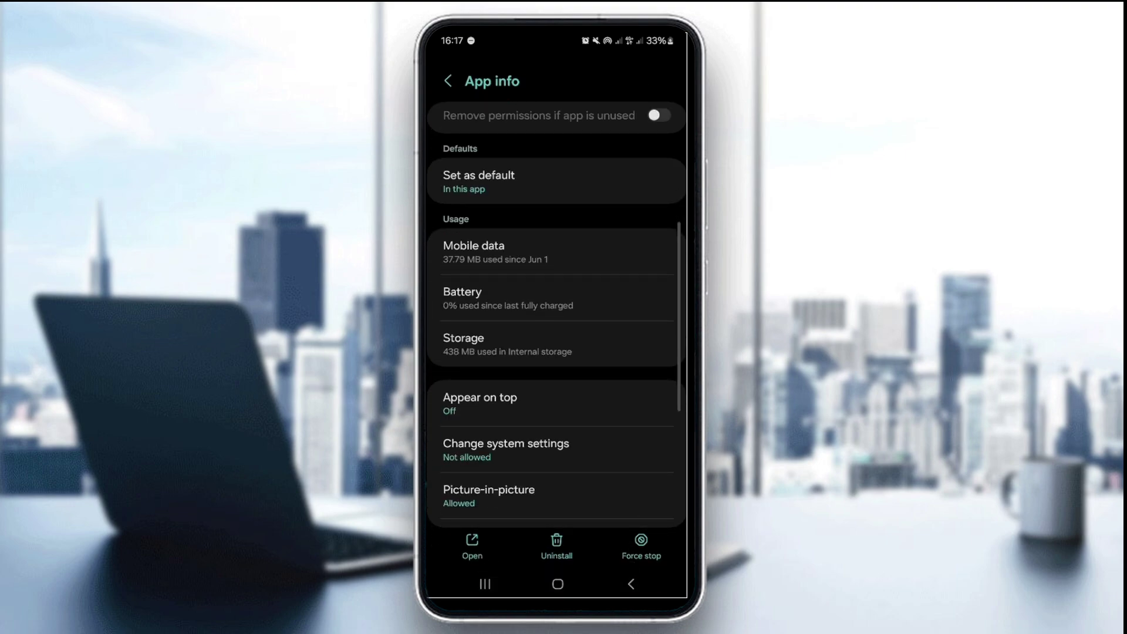
# - Open Storage from Coinbase's App info page to see app, data and cache usage
pyautogui.click(557, 268)
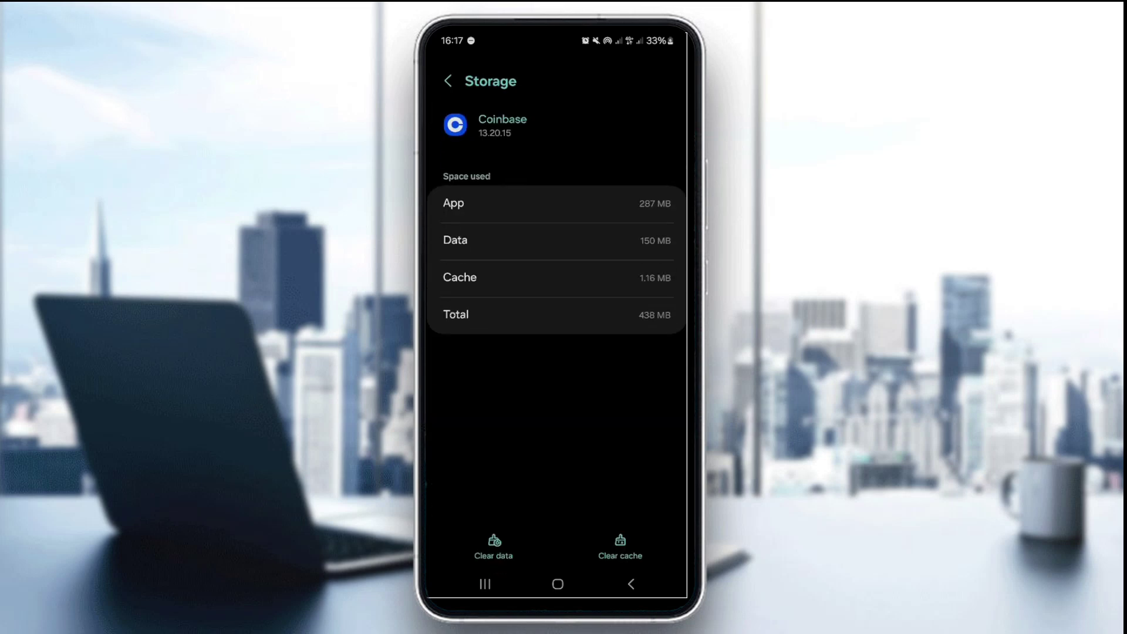